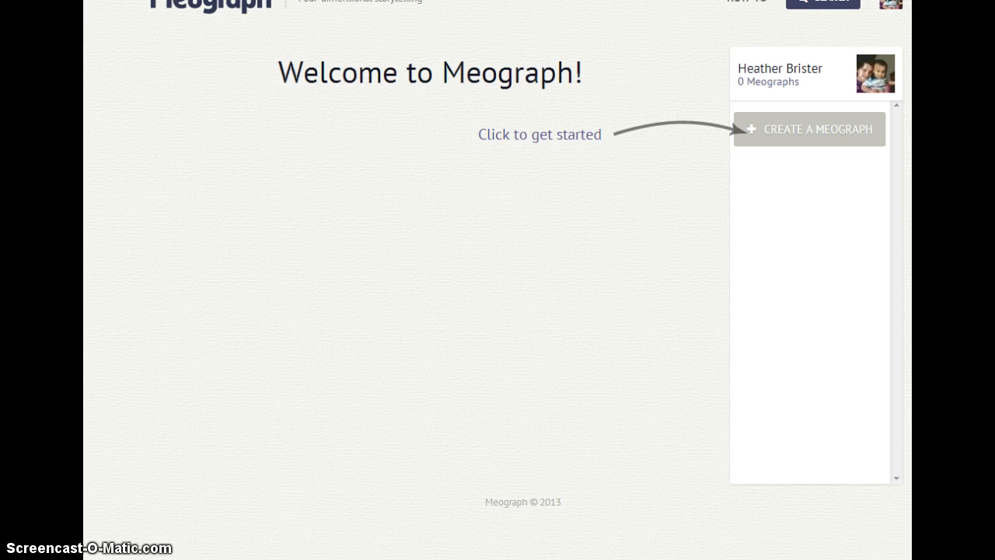
# Create a new Meograph and replace its default title with "Life and times of Rosa Parks"
pyautogui.click(794, 136)
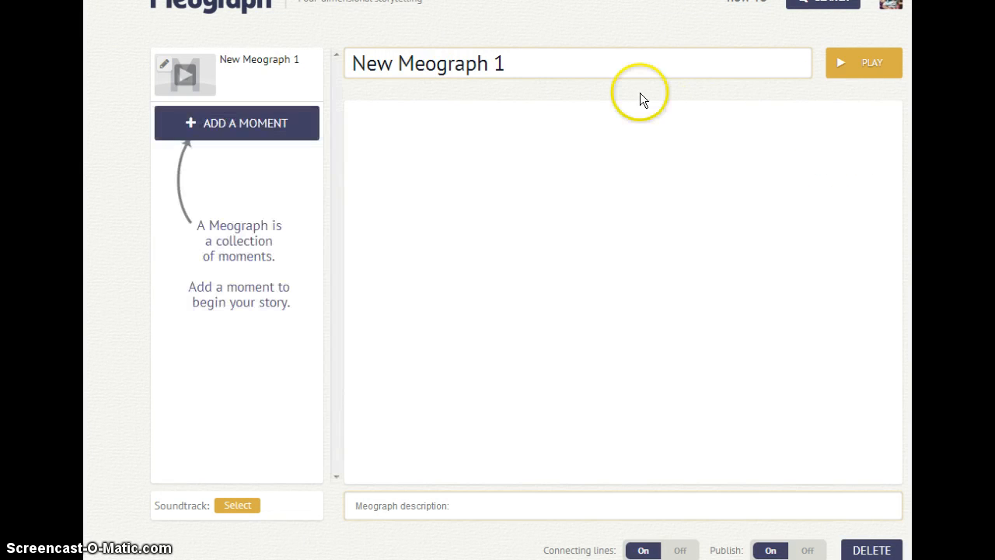
pyautogui.click(551, 65)
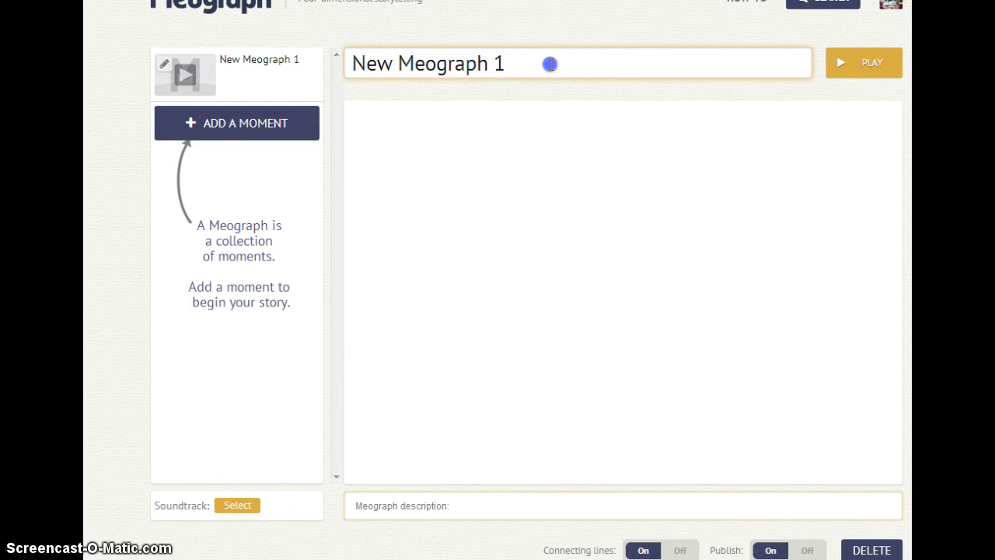
pyautogui.press('BackSpace')
pyautogui.press('BackSpace')
pyautogui.press('BackSpace')
pyautogui.press('BackSpace')
pyautogui.press('BackSpace')
pyautogui.press('BackSpace')
pyautogui.press('BackSpace')
pyautogui.press('BackSpace')
pyautogui.press('BackSpace')
pyautogui.press('BackSpace')
pyautogui.press('BackSpace')
pyautogui.press('BackSpace')
pyautogui.press('BackSpace')
pyautogui.press('BackSpace')
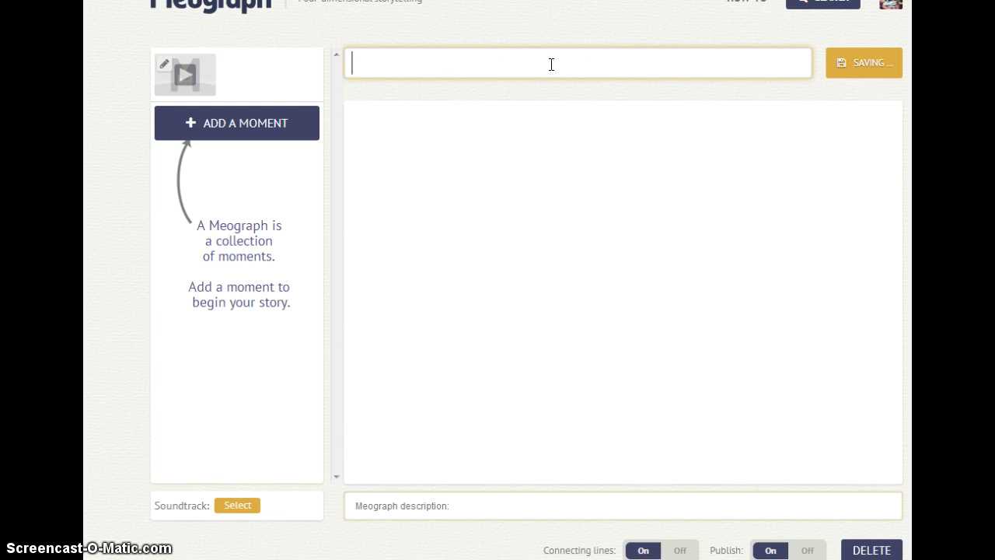
pyautogui.write('Lif')
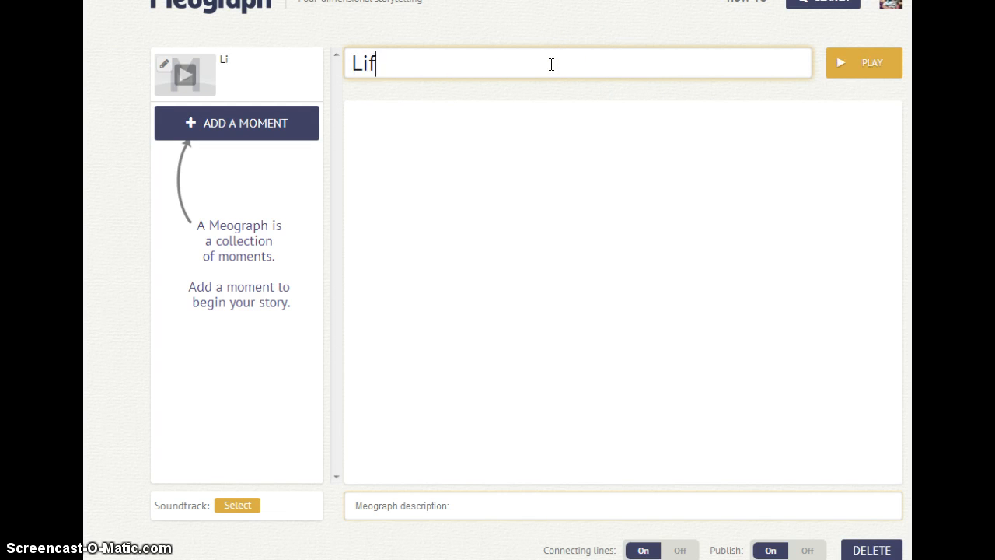
pyautogui.write('e a')
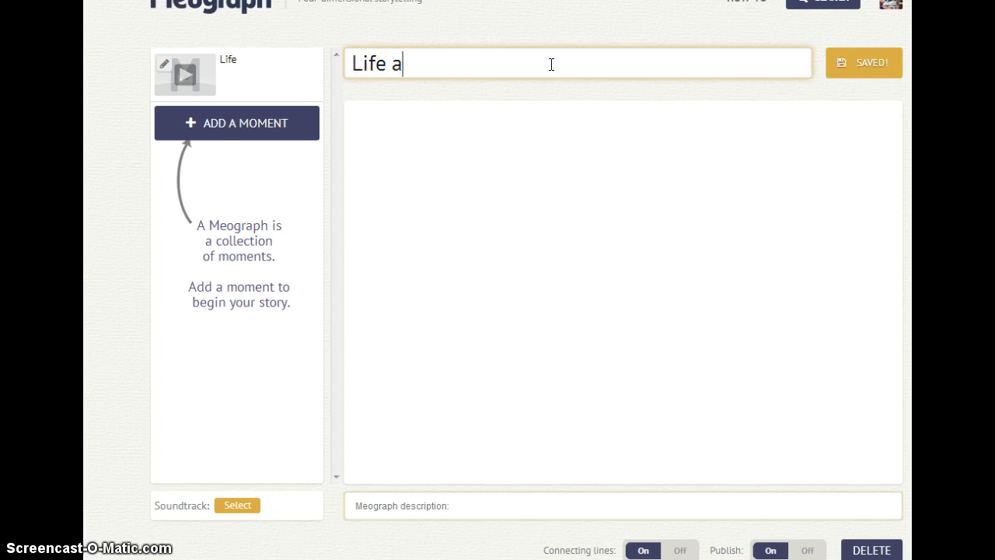
pyautogui.write('nd times of ')
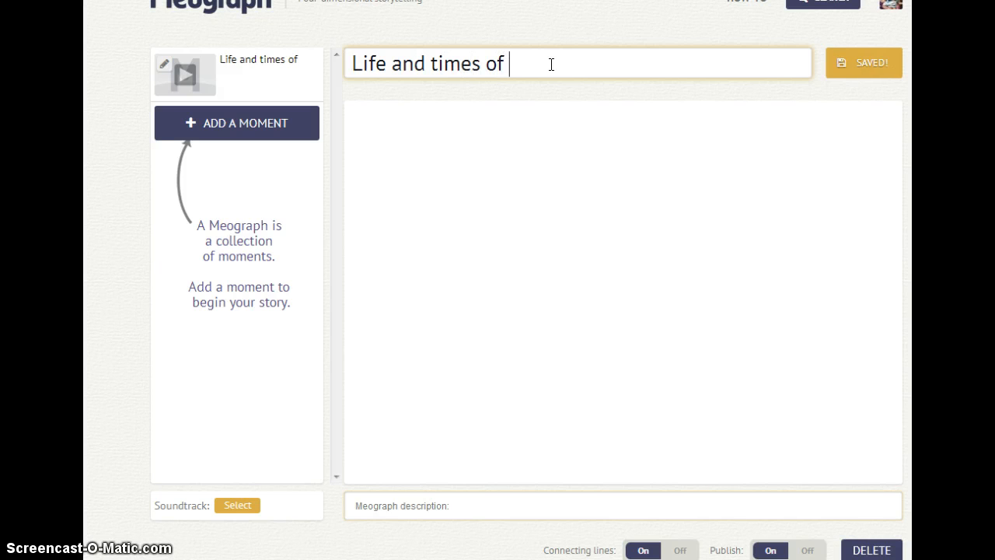
pyautogui.write('Rosa Parks')
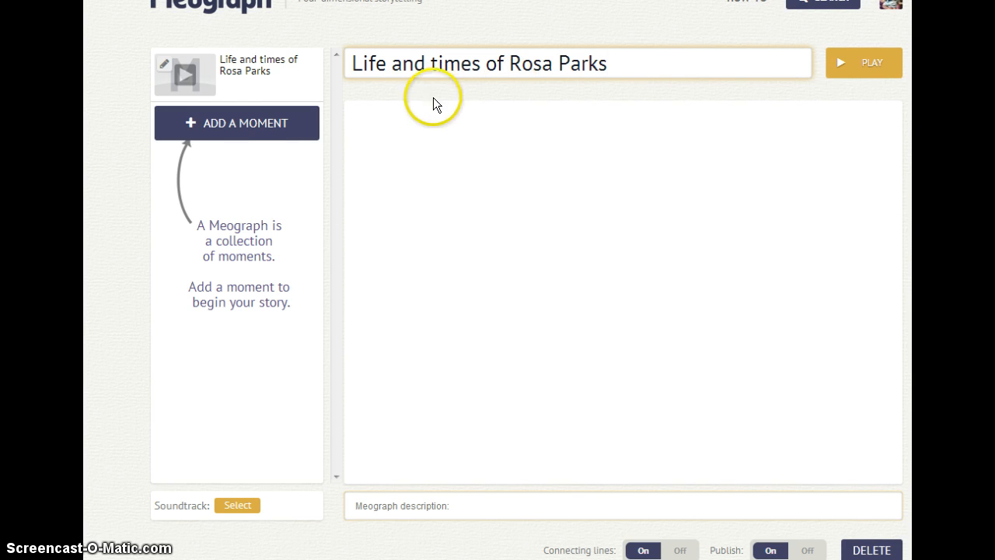
# Add a moment to the Meograph and enter "Rosa is born" as its text
pyautogui.click(263, 126)
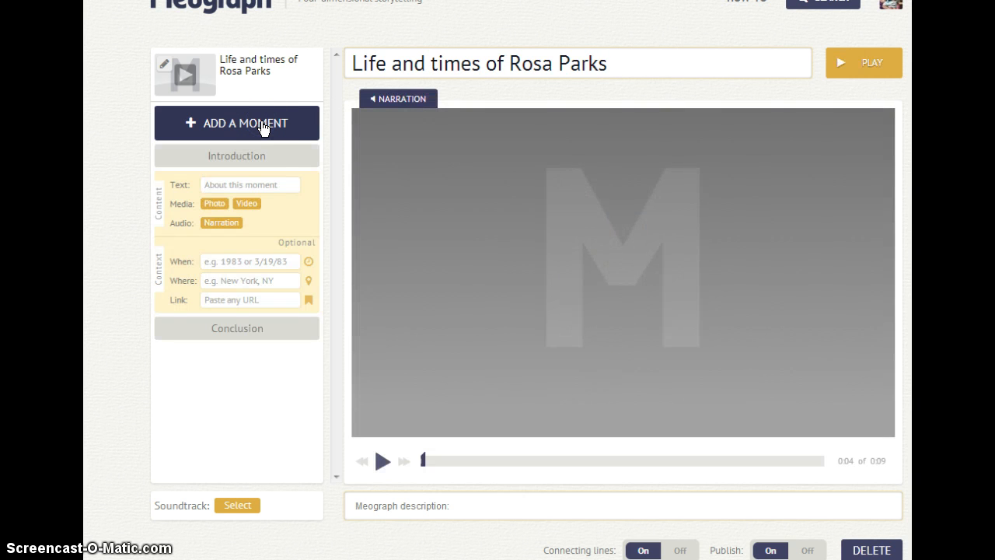
pyautogui.click(257, 185)
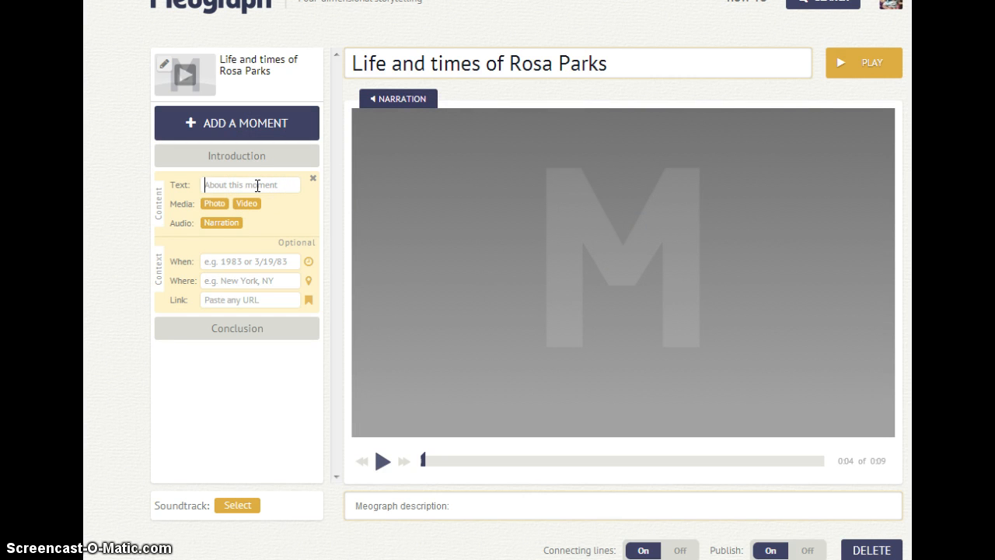
pyautogui.click(258, 185)
pyautogui.write('Rosa i')
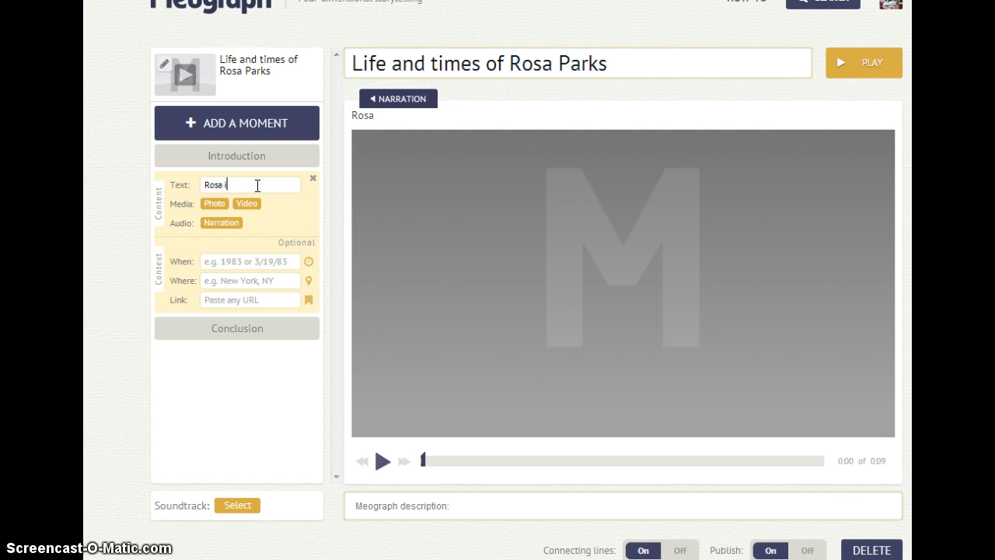
pyautogui.write('s born')
# Enter Rosa Parks's birth date as the moment's date and set its location to Tuskegee Alabama
pyautogui.click(251, 261)
pyautogui.click(255, 261)
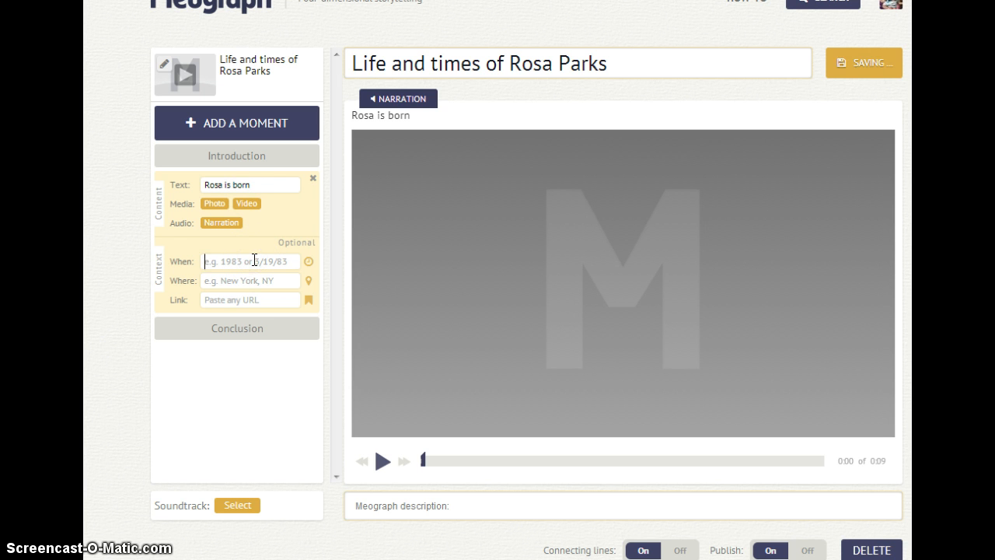
pyautogui.write('Feb 13 1913')
pyautogui.click(252, 278)
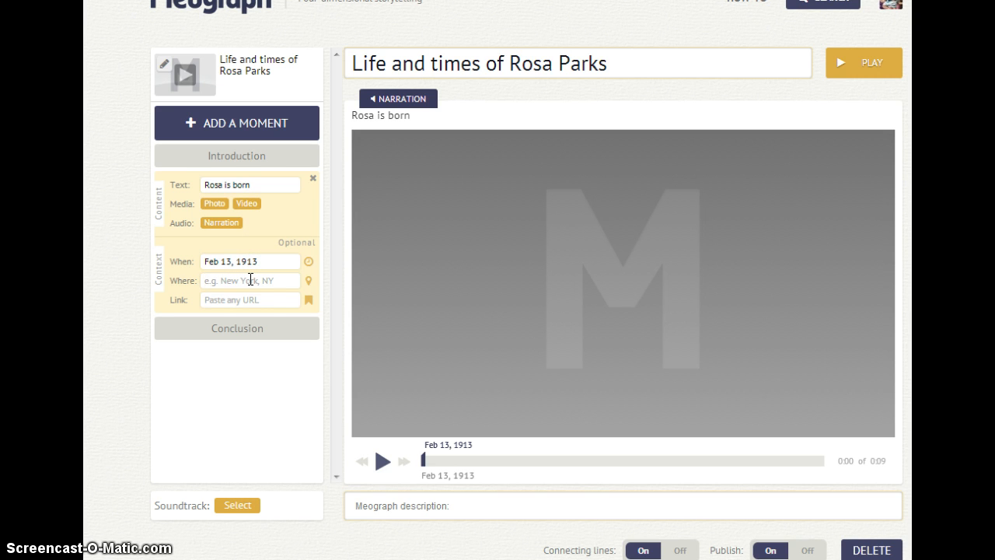
pyautogui.write('Tuskegee Alabama')
pyautogui.click(250, 385)
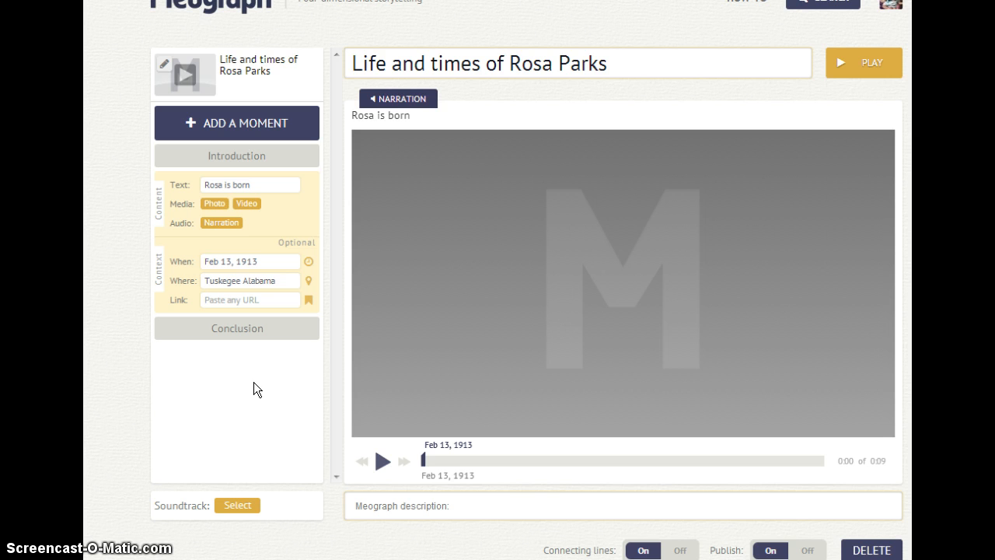
# Upload the Rosa Parks Home image from the computer's Pictures library as the moment's photo and adjust its position and zoom
pyautogui.click(215, 210)
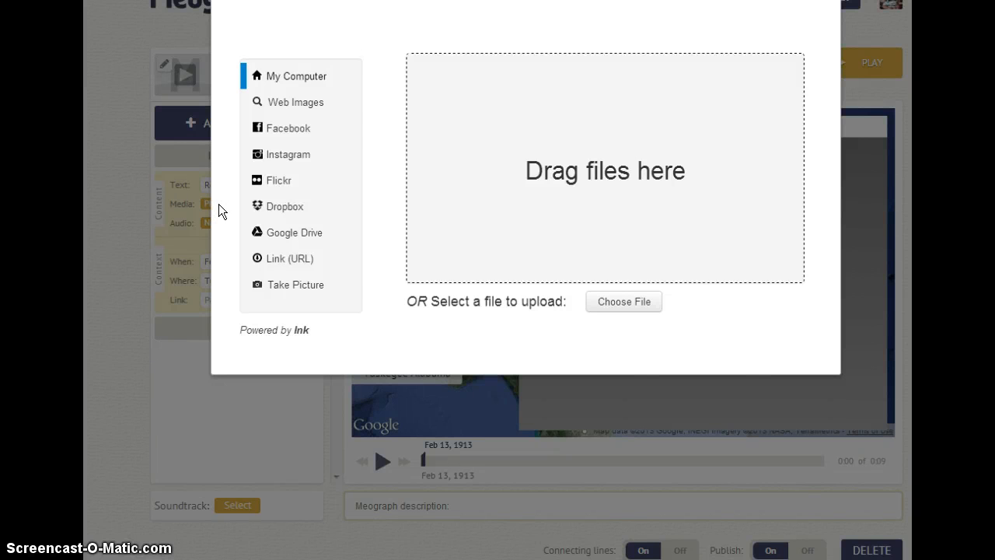
pyautogui.click(624, 302)
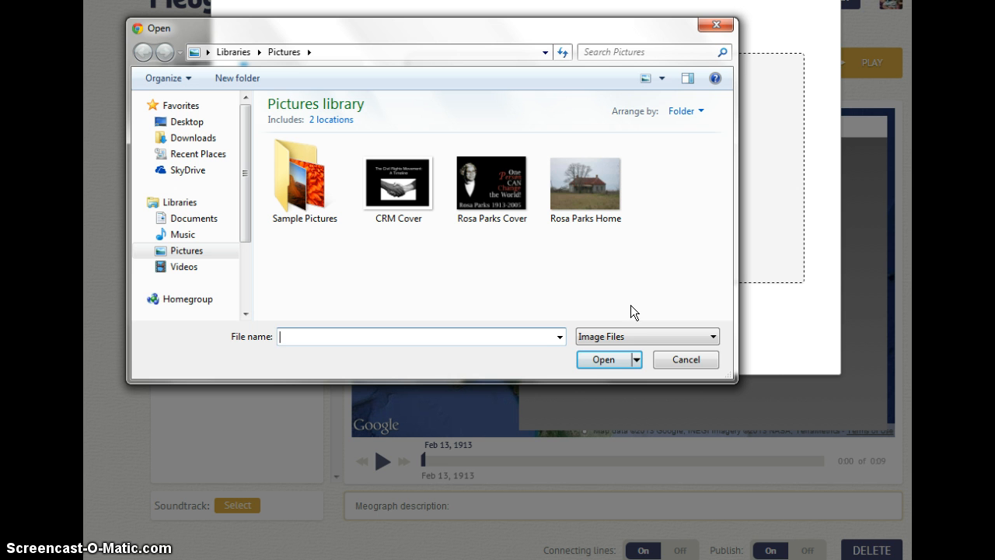
pyautogui.doubleClick(594, 193)
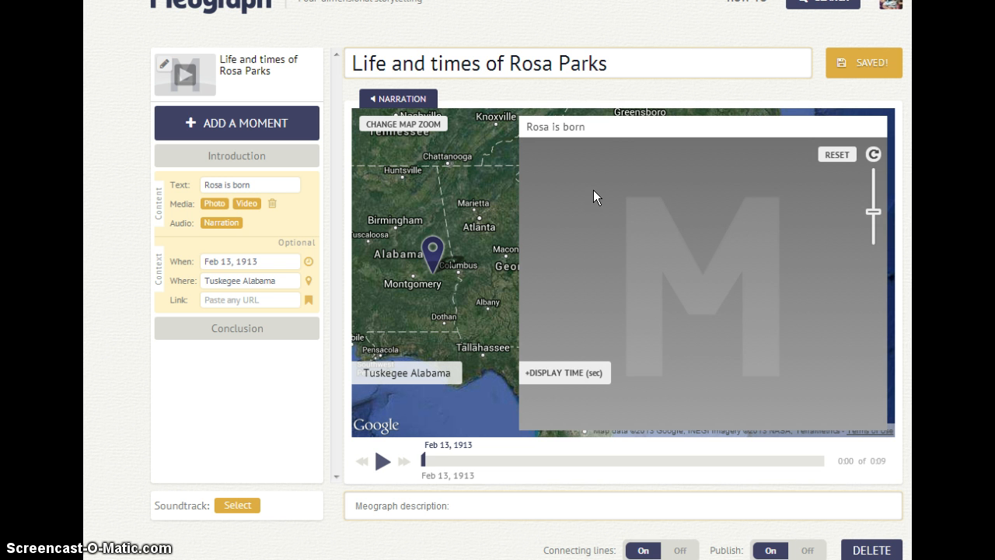
pyautogui.moveTo(699, 247); pyautogui.dragTo(813, 267)
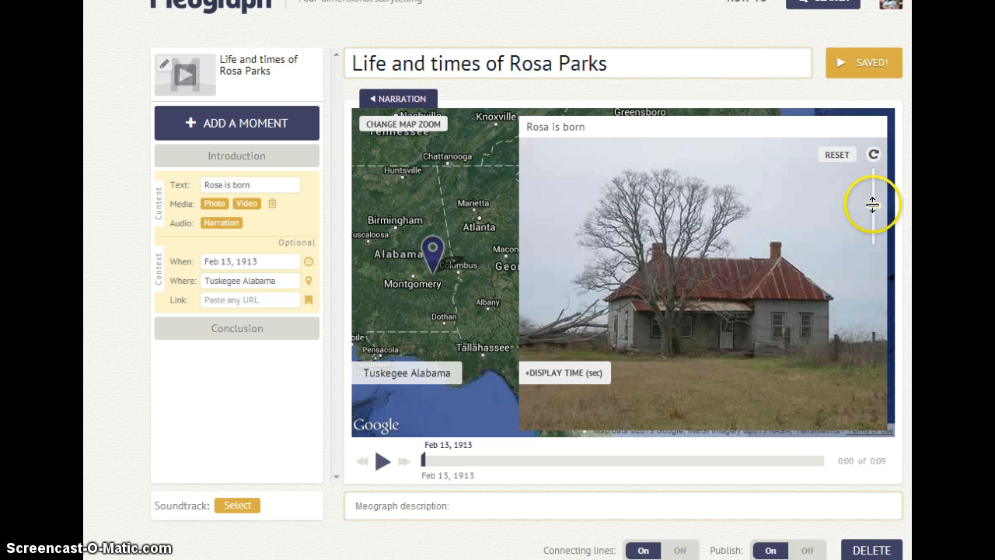
pyautogui.moveTo(872, 203)
pyautogui.mouseDown()
pyautogui.moveTo(873, 190)
pyautogui.moveTo(876, 202)
pyautogui.mouseUp()
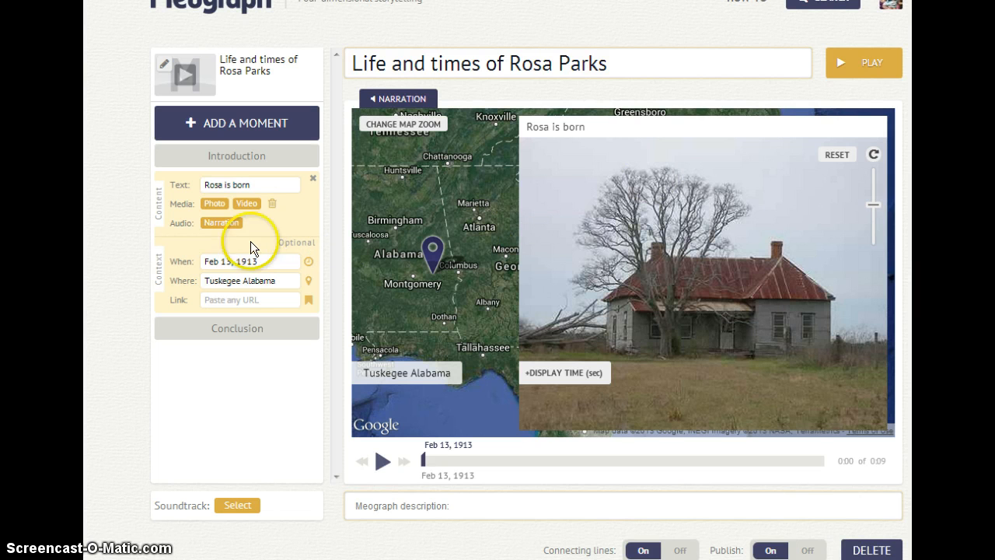
# Record a voice narration of about 18 seconds for the "Rosa is born" moment
pyautogui.click(397, 105)
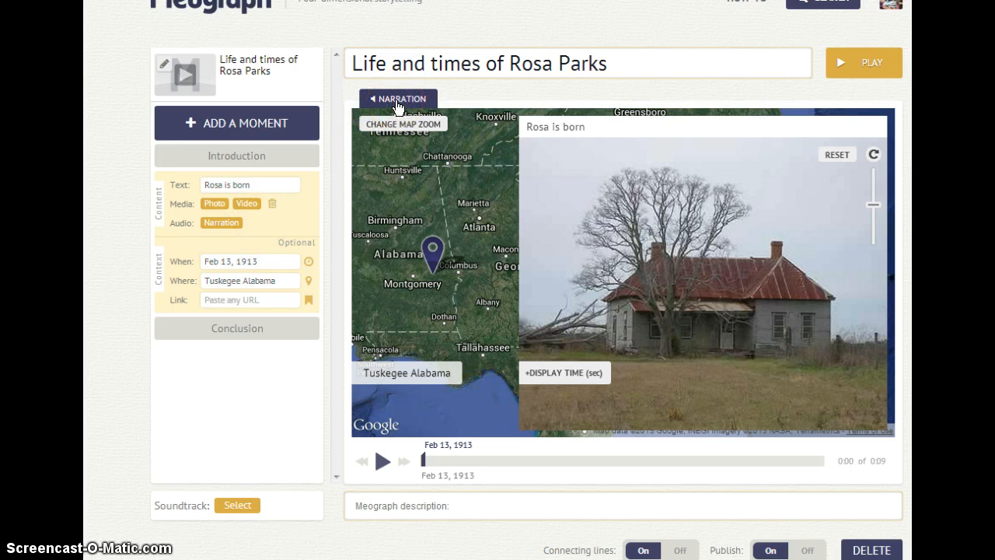
pyautogui.click(398, 105)
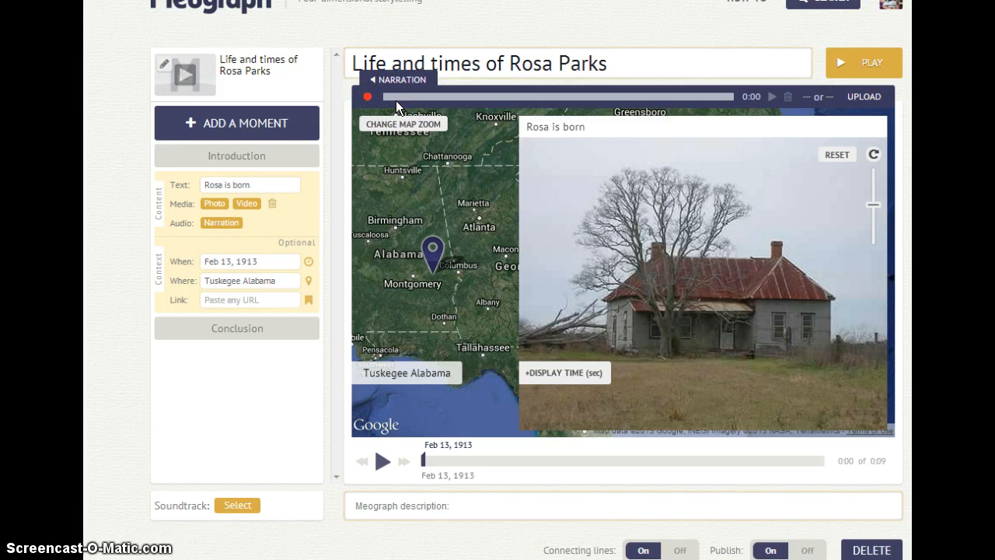
pyautogui.click(368, 96)
pyautogui.click(367, 99)
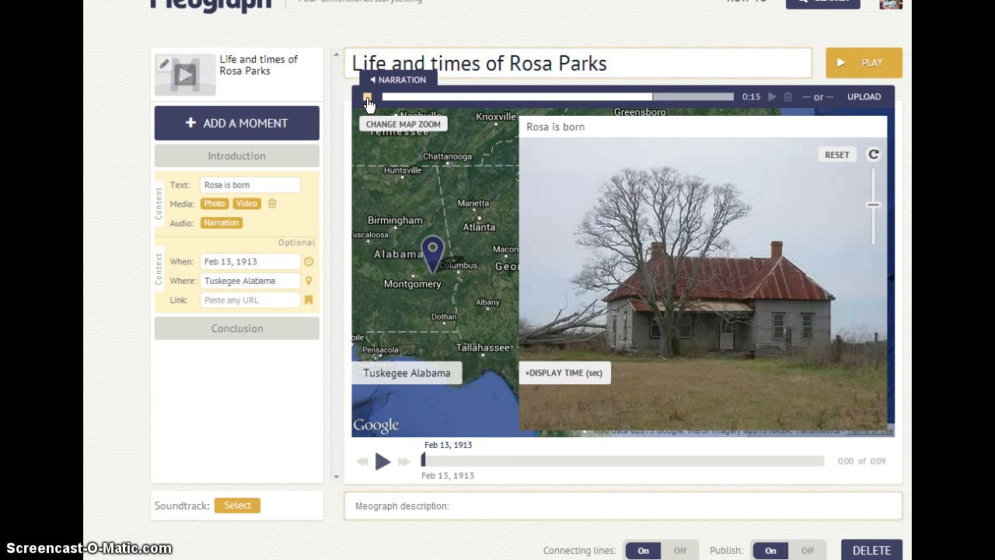
pyautogui.click(367, 98)
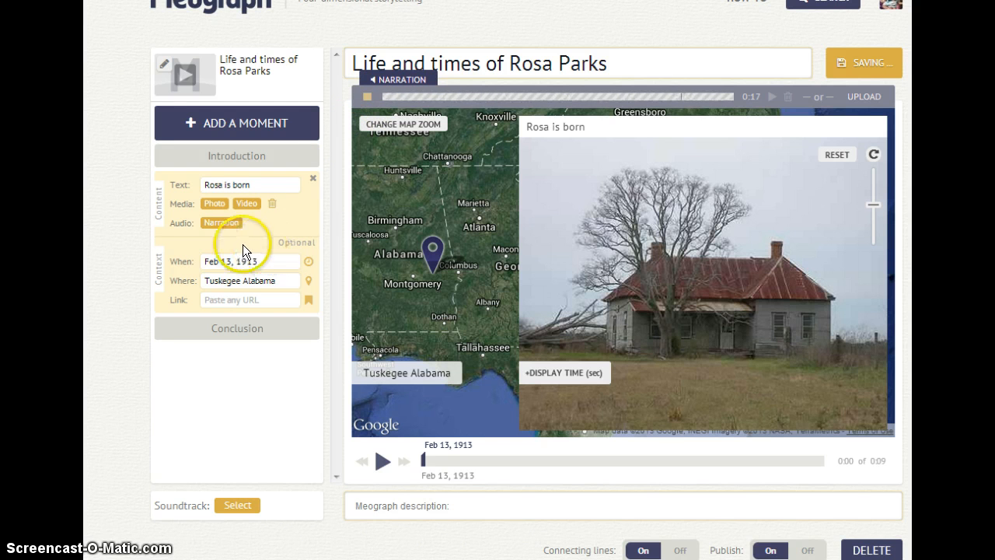
# Search web images for "Rosa Parks home" and upload the "Rosa Parks' Home | Flickr" picture as the moment's photo
pyautogui.click(213, 206)
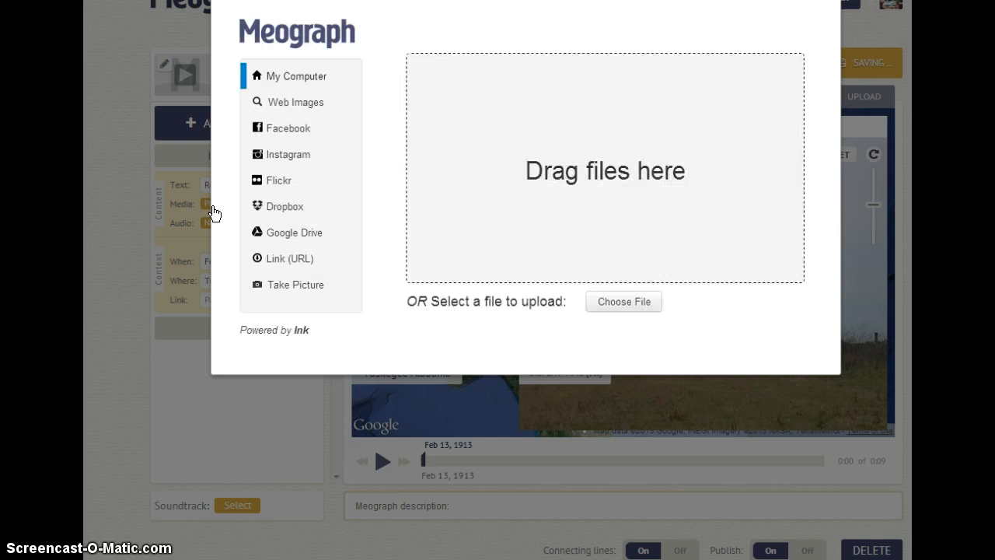
pyautogui.click(299, 104)
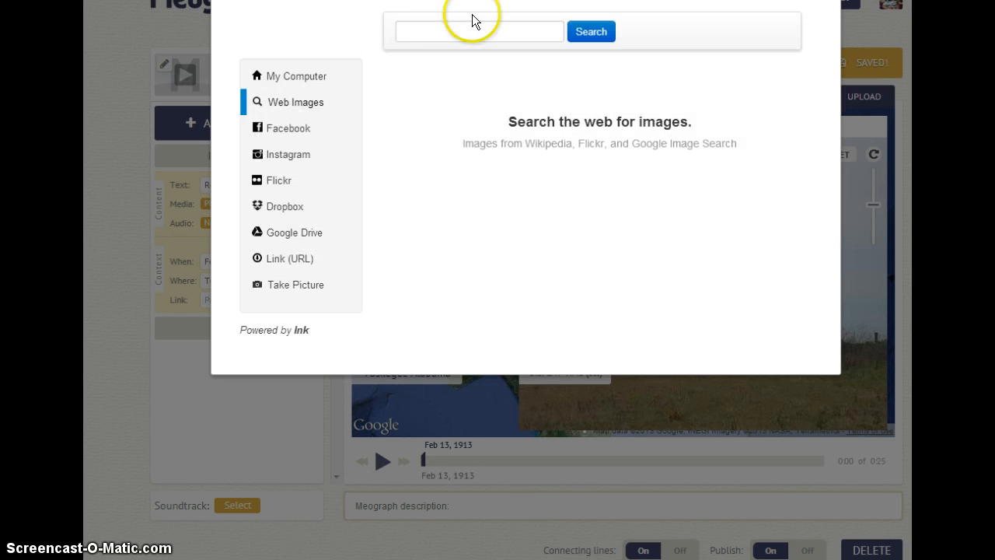
pyautogui.click(466, 31)
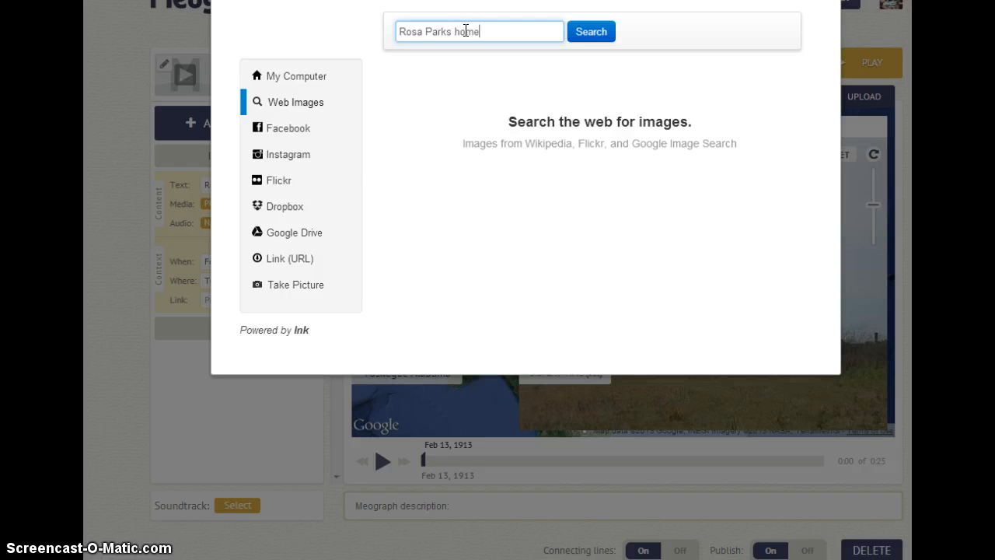
pyautogui.press('Return')
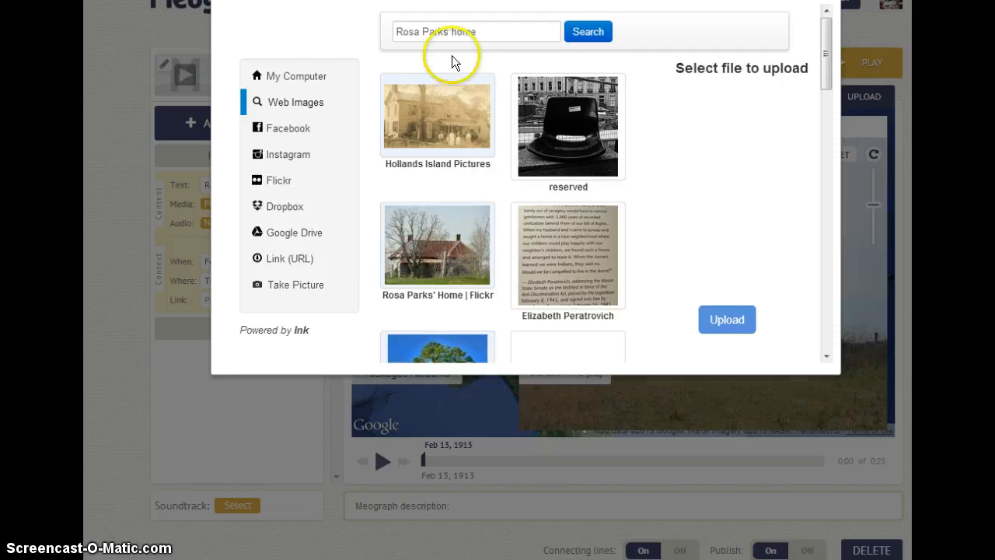
pyautogui.click(432, 265)
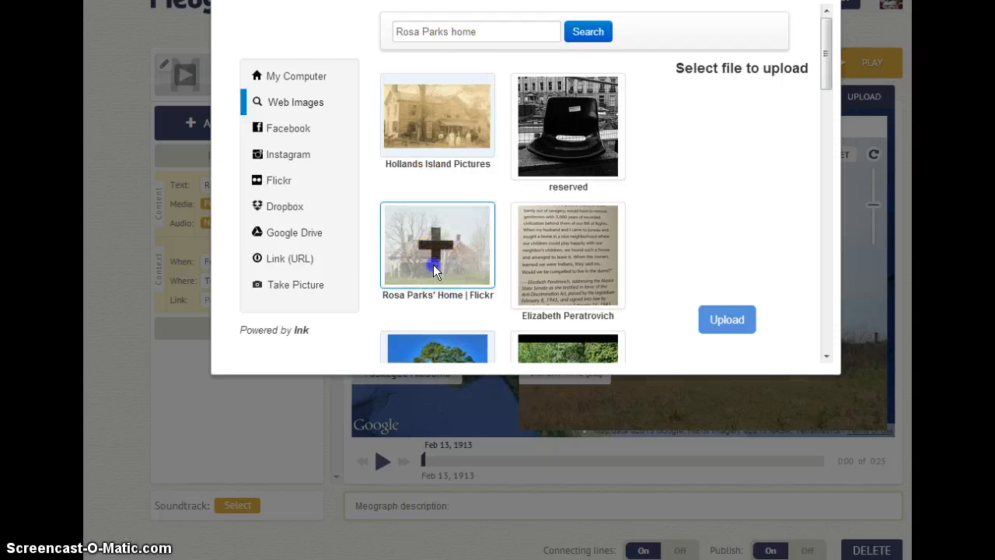
pyautogui.click(729, 322)
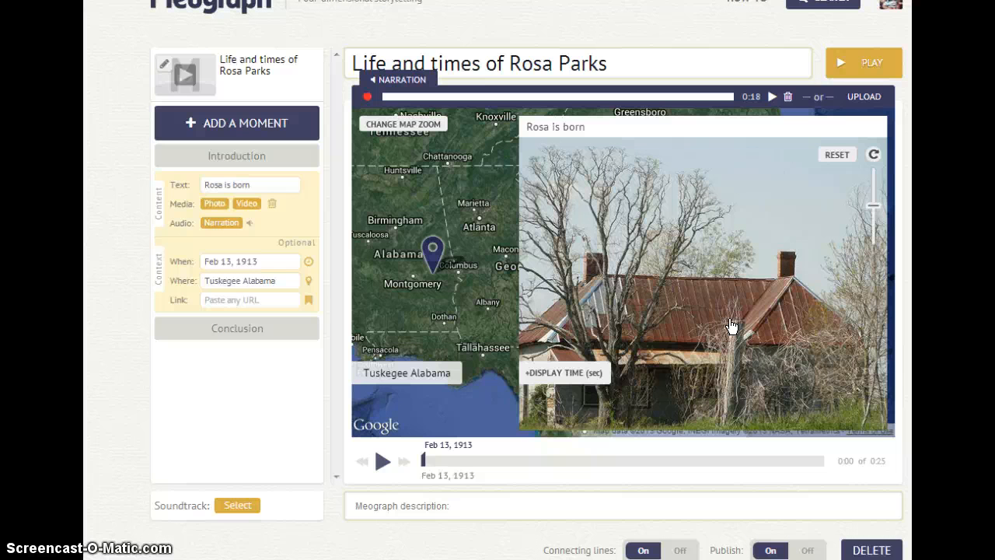
# Open the account menu
pyautogui.click(891, 9)
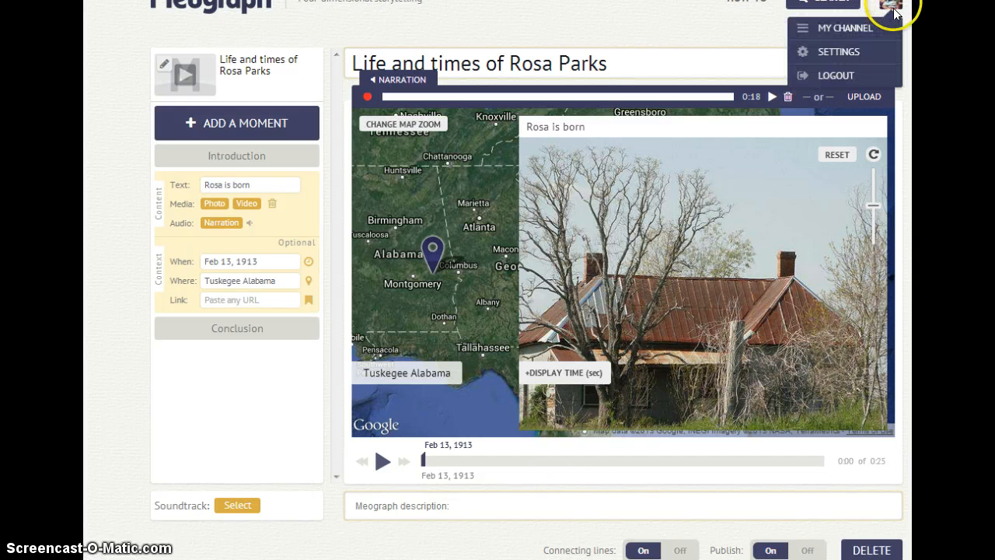